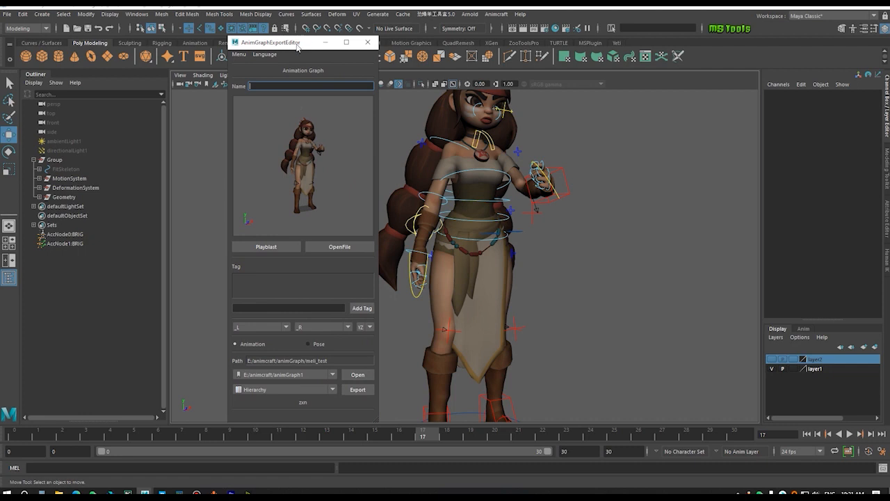
# Step: Set a new user name for the animation graph exporter
pyautogui.moveTo(297, 44); pyautogui.dragTo(285, 39)
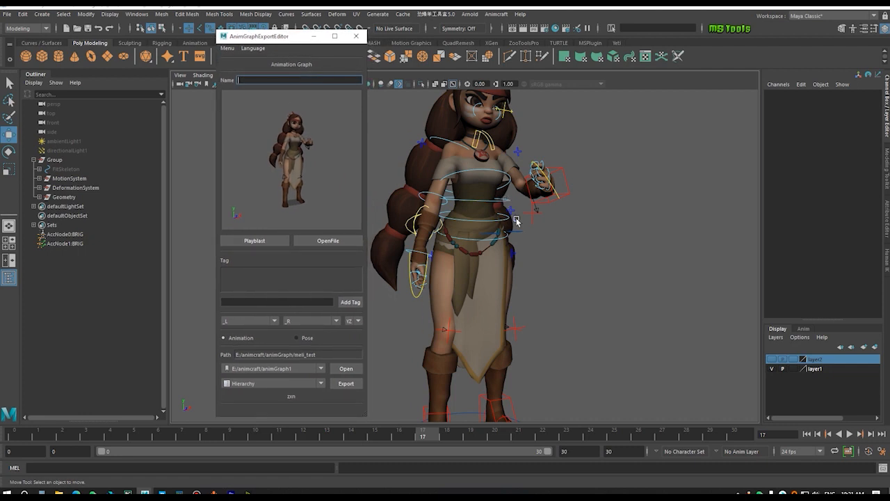
pyautogui.scroll(-2, 515, 218)
pyautogui.keyDown('alt'); pyautogui.moveTo(514, 218); pyautogui.dragTo(538, 222, button='middle'); pyautogui.keyUp('alt')
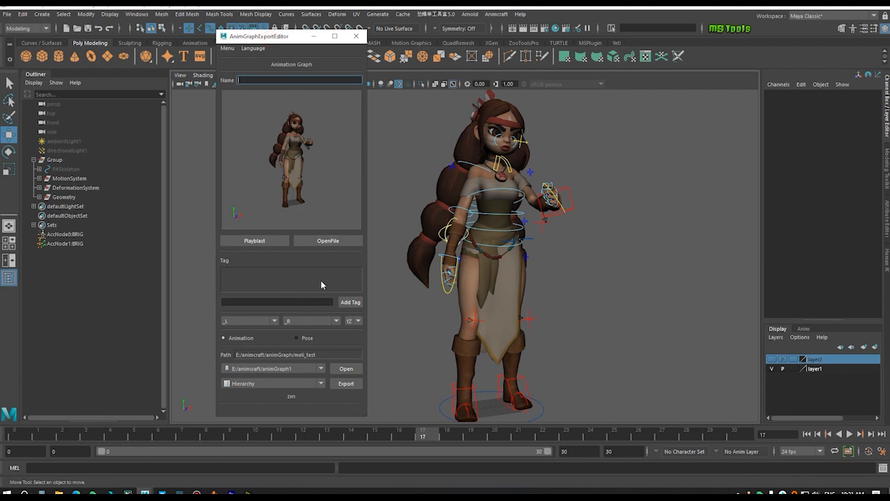
pyautogui.click(235, 50)
pyautogui.click(235, 50)
pyautogui.click(235, 50)
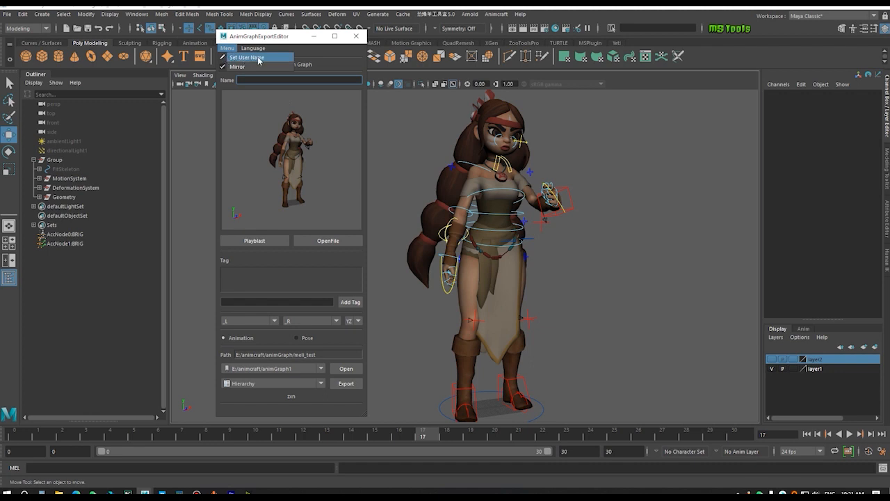
pyautogui.click(255, 59)
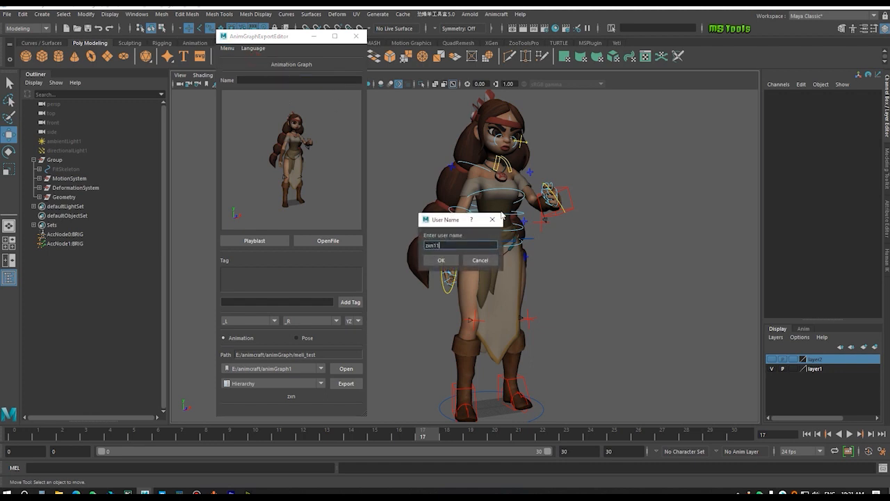
pyautogui.press('Return')
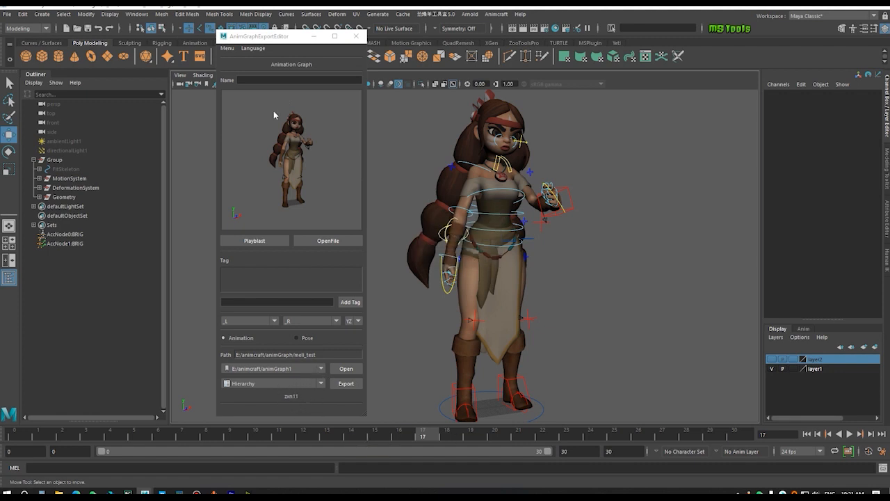
# Step: Toggle the exporter's Mirror option off and back on to see which settings it controls
pyautogui.click(228, 49)
pyautogui.click(237, 67)
pyautogui.click(228, 48)
pyautogui.click(237, 67)
pyautogui.click(227, 48)
pyautogui.click(237, 67)
pyautogui.click(227, 48)
pyautogui.click(237, 67)
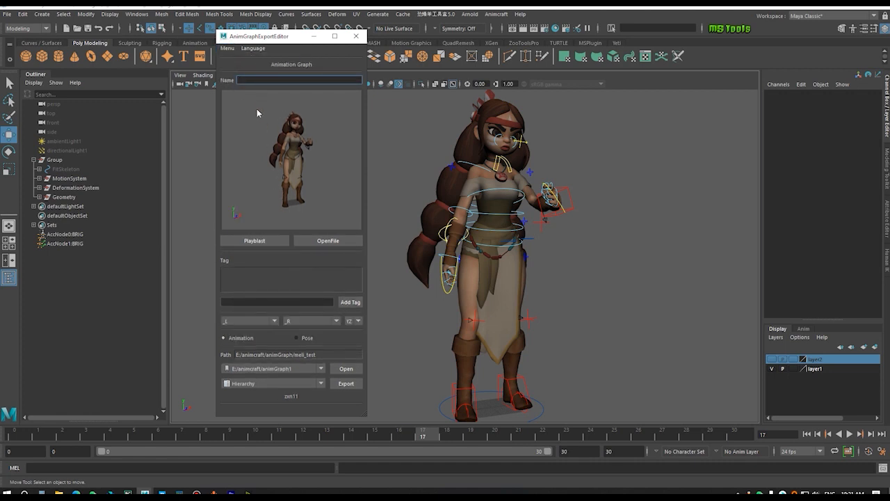
pyautogui.click(227, 48)
pyautogui.click(511, 239)
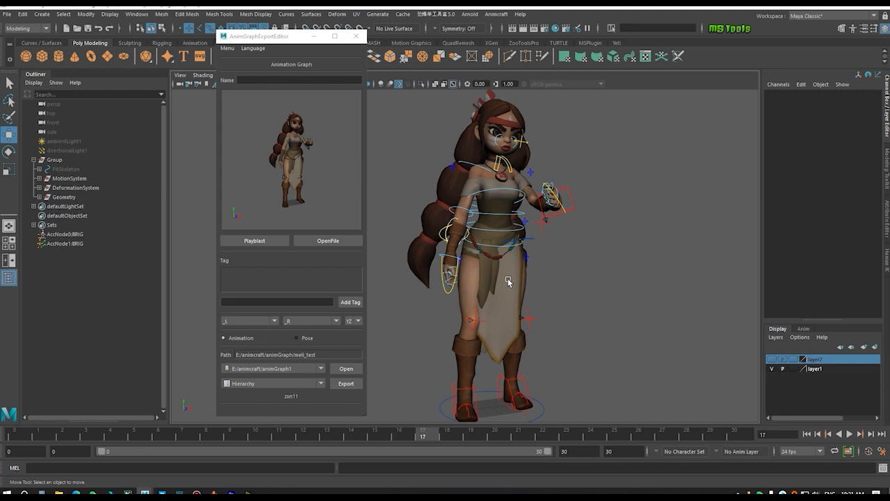
pyautogui.click(225, 49)
pyautogui.click(223, 69)
# Step: Compare the available left and right mirror naming options with the name of the left-hand IK arm control
pyautogui.click(249, 321)
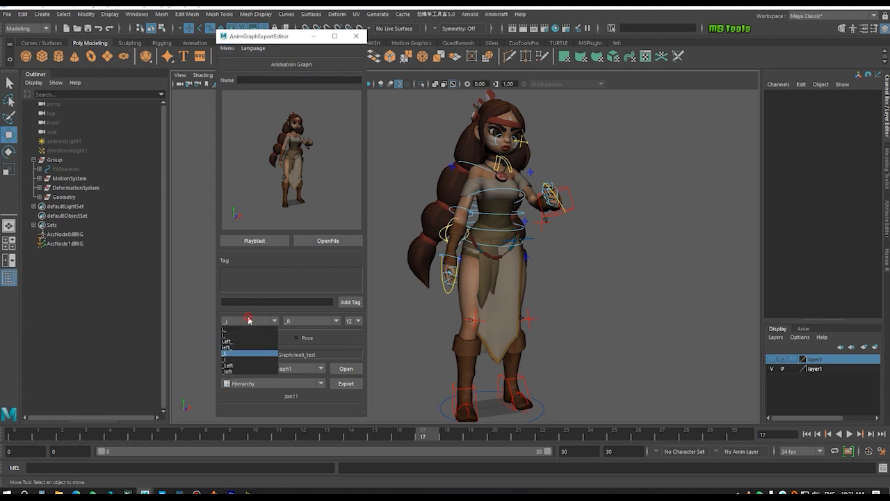
pyautogui.click(316, 319)
pyautogui.click(252, 320)
pyautogui.click(573, 208)
pyautogui.click(572, 207)
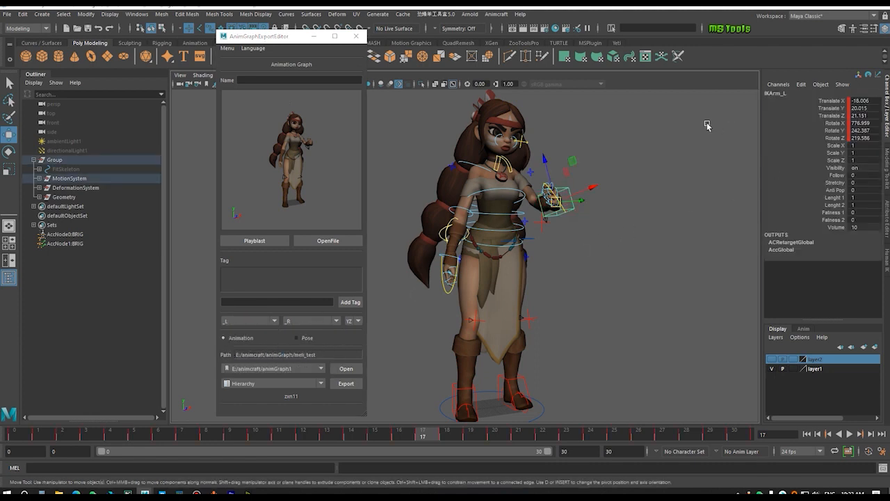
pyautogui.click(793, 93)
pyautogui.moveTo(789, 93); pyautogui.dragTo(765, 93)
pyautogui.click(794, 94)
pyautogui.click(247, 323)
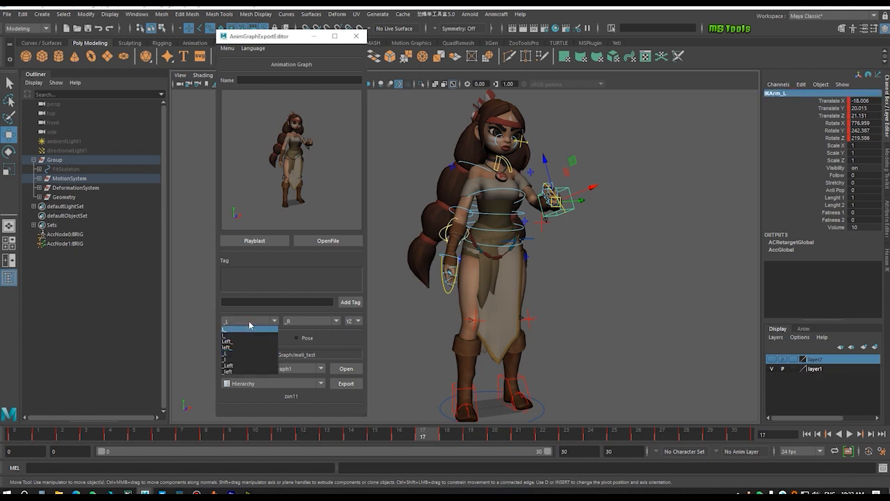
pyautogui.click(252, 336)
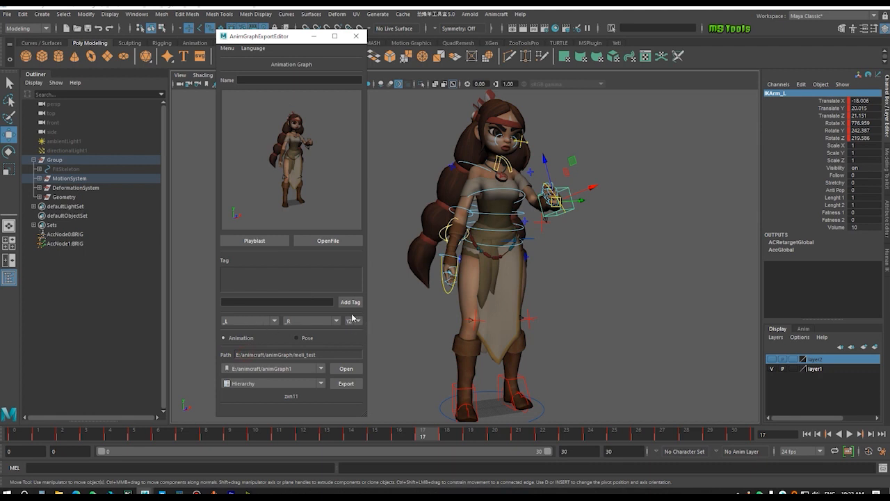
pyautogui.keyDown('alt'); pyautogui.moveTo(578, 265); pyautogui.dragTo(564, 262, button='middle'); pyautogui.keyUp('alt')
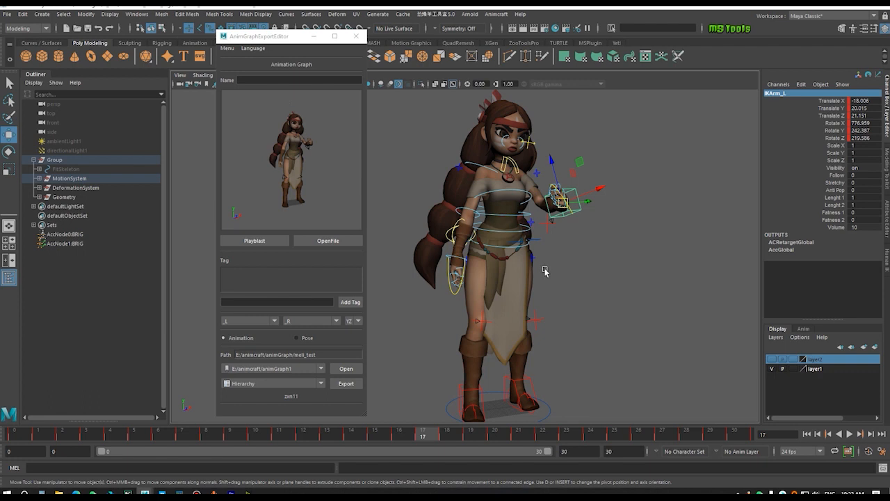
pyautogui.click(588, 252)
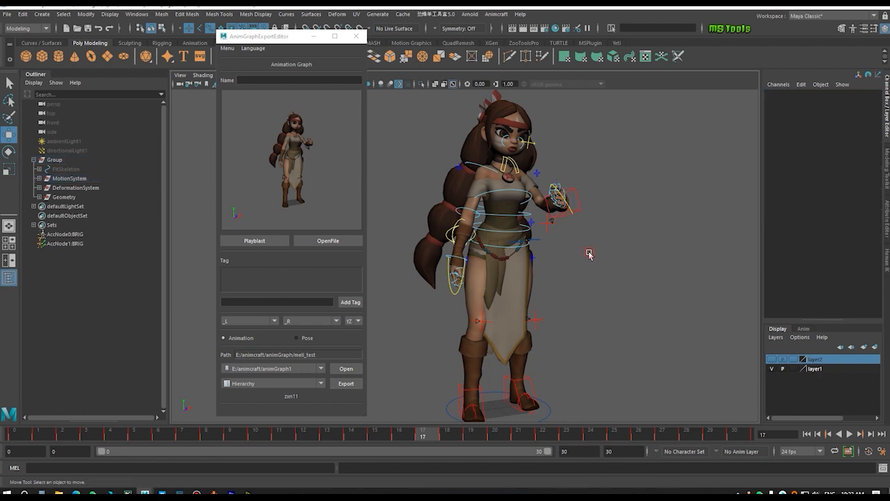
# Step: Play the character animation for review and name the animation graph hello
pyautogui.click(255, 79)
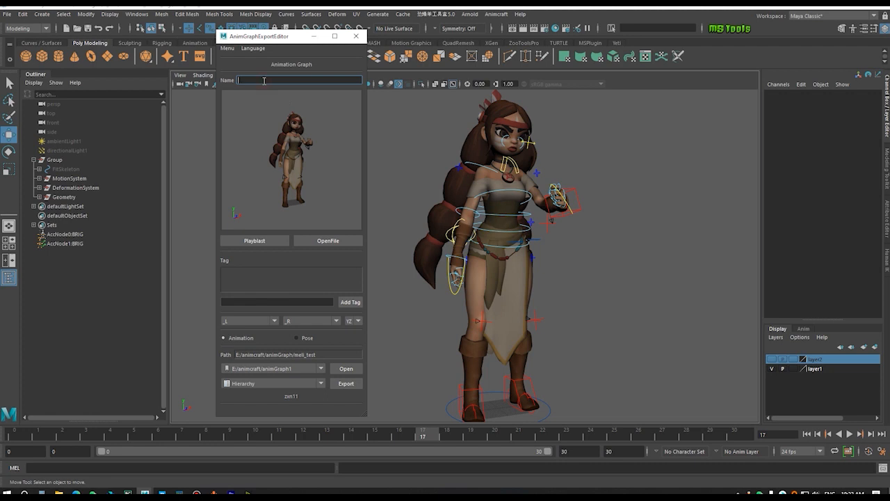
pyautogui.click(849, 433)
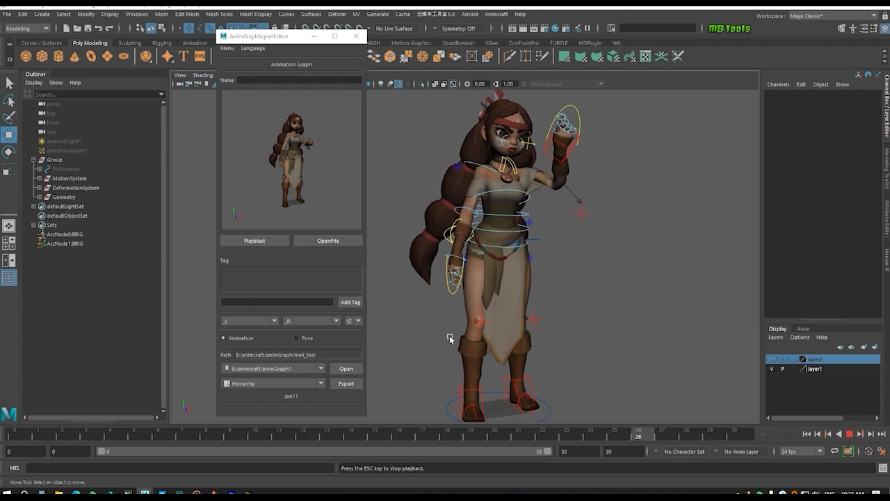
pyautogui.click(849, 433)
pyautogui.click(273, 81)
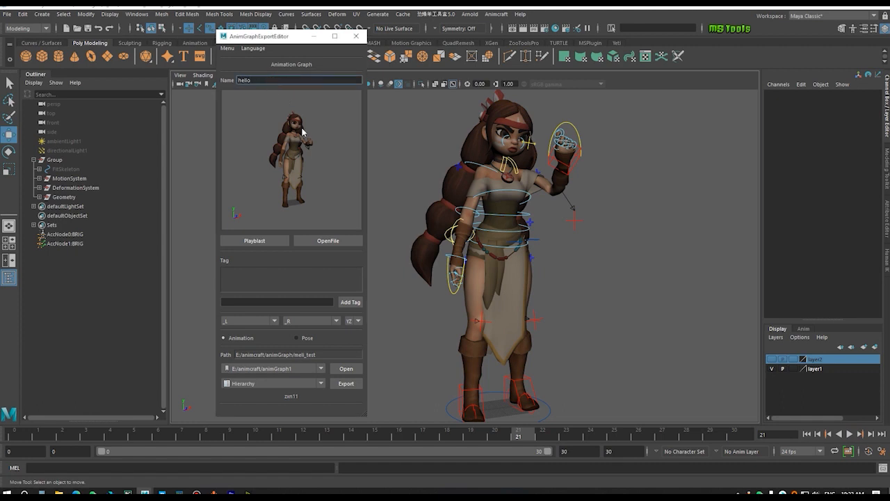
pyautogui.keyDown('alt'); pyautogui.moveTo(473, 216); pyautogui.dragTo(474, 217, button='middle'); pyautogui.keyUp('alt')
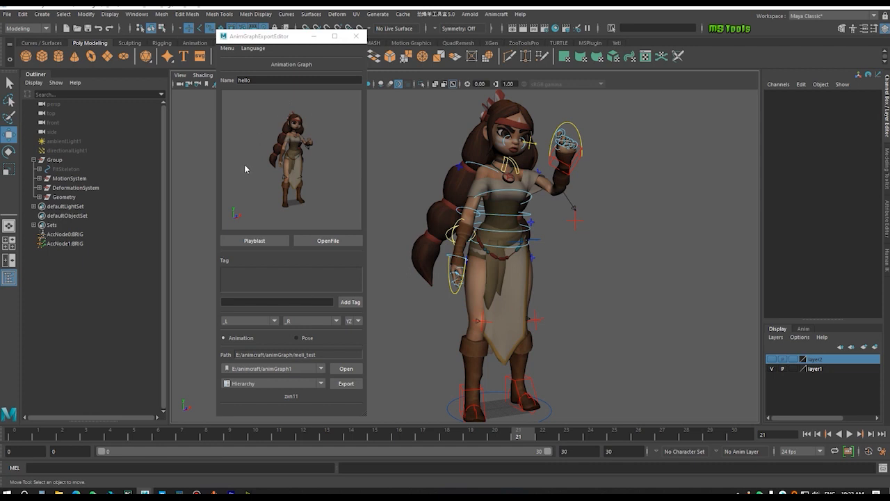
pyautogui.keyDown('alt'); pyautogui.moveTo(449, 228); pyautogui.dragTo(432, 229, button='middle'); pyautogui.keyUp('alt')
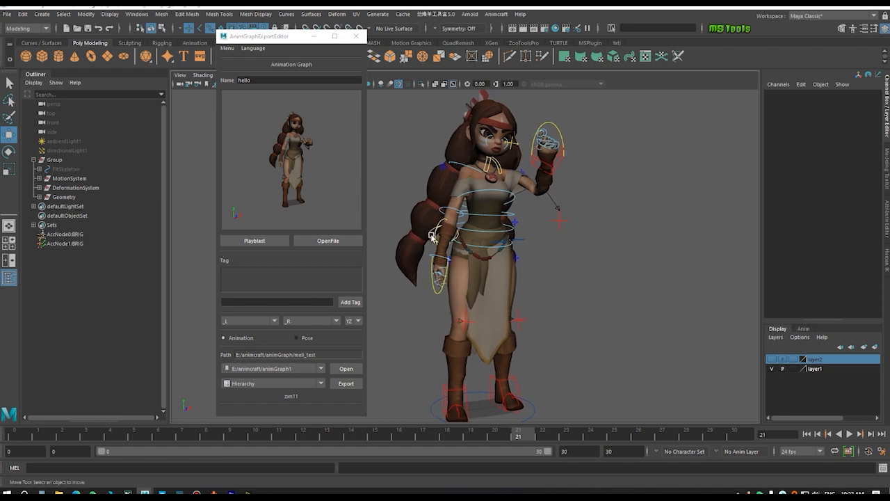
pyautogui.moveTo(274, 41); pyautogui.dragTo(258, 39)
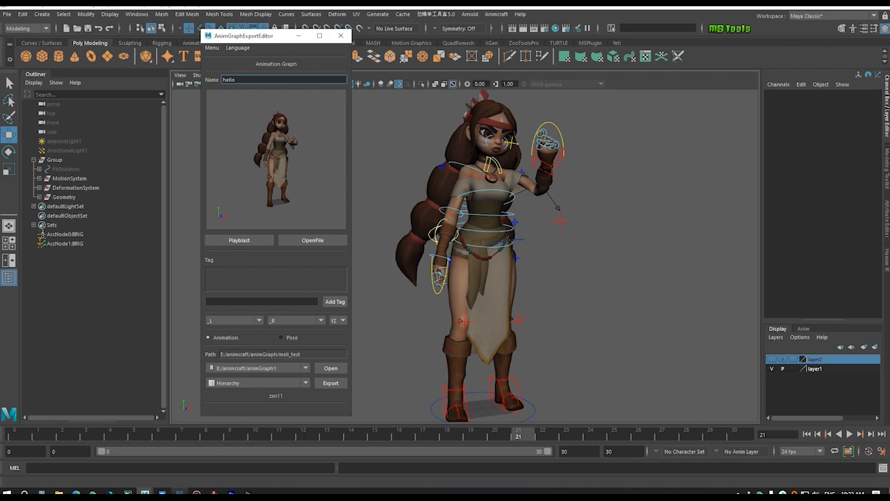
# Step: Switch to the Animcraft library and look at the folders under animGraph, including meli and meli_test
pyautogui.click(181, 492)
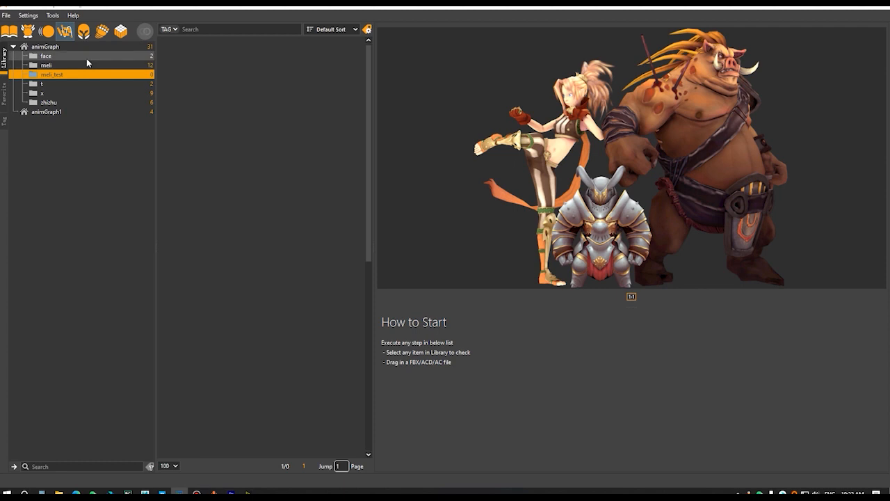
pyautogui.click(125, 65)
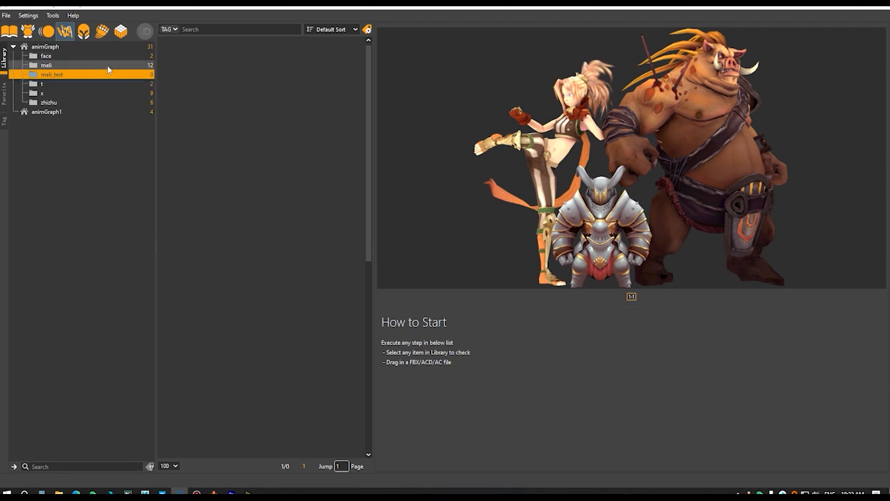
pyautogui.click(201, 84)
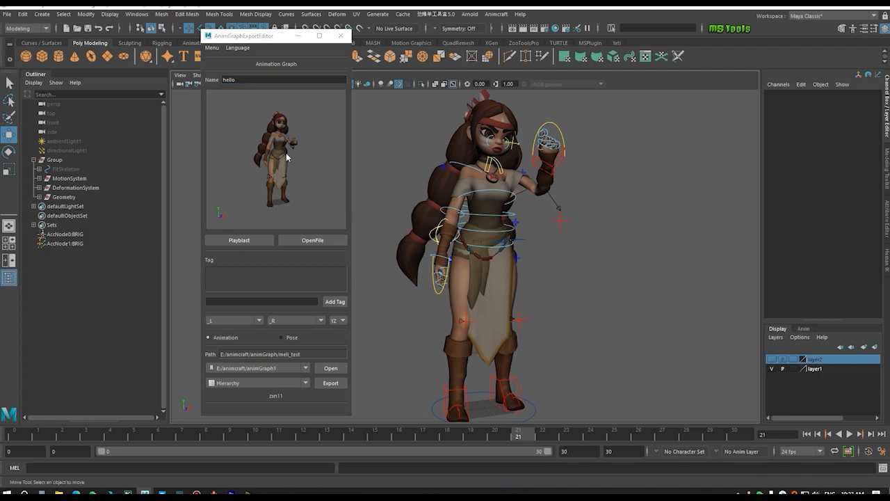
# Step: Capture a screen region around the character in the viewport and paste it as the export thumbnail
pyautogui.hotkey('ctrl', 'alt', 'a')
pyautogui.moveTo(350, 88); pyautogui.dragTo(574, 389)
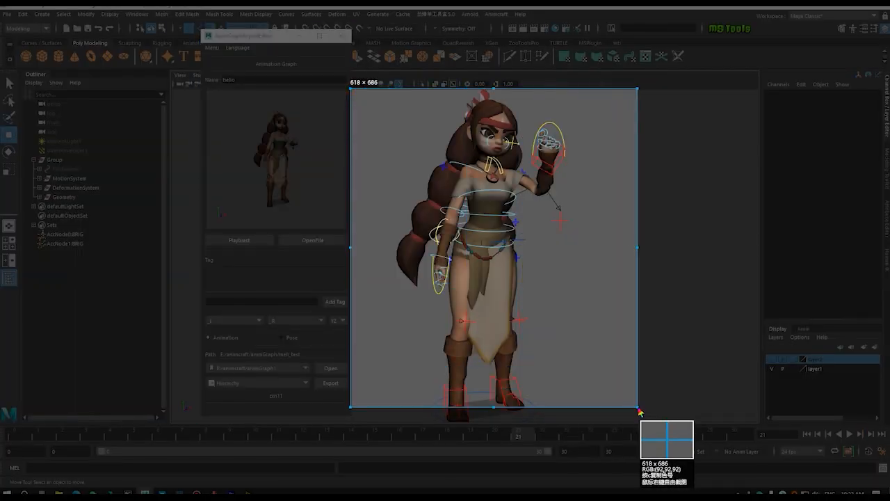
pyautogui.doubleClick(513, 232)
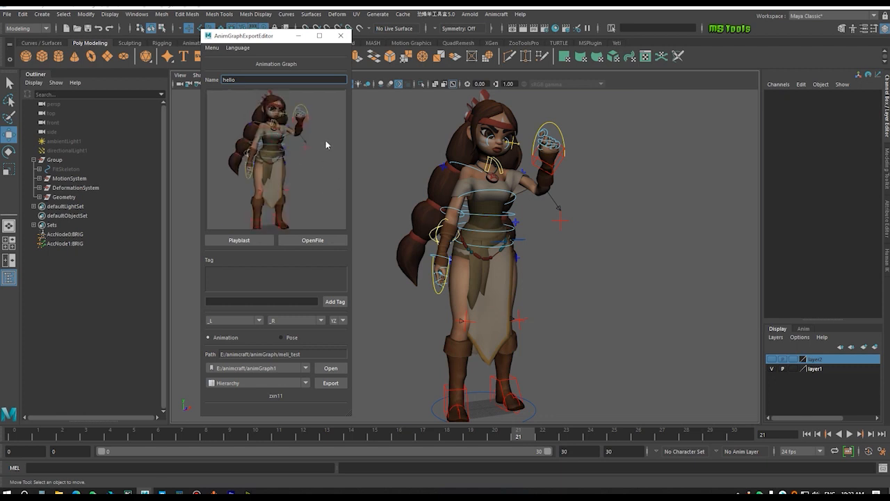
# Step: Replace the thumbnail with a Shot of the viewport, retaking it at different zoom levels
pyautogui.rightClick(277, 128)
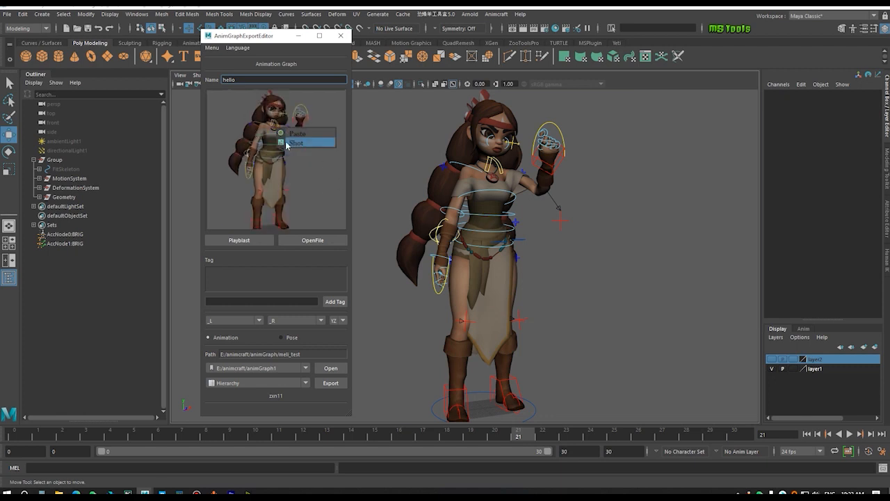
pyautogui.click(292, 143)
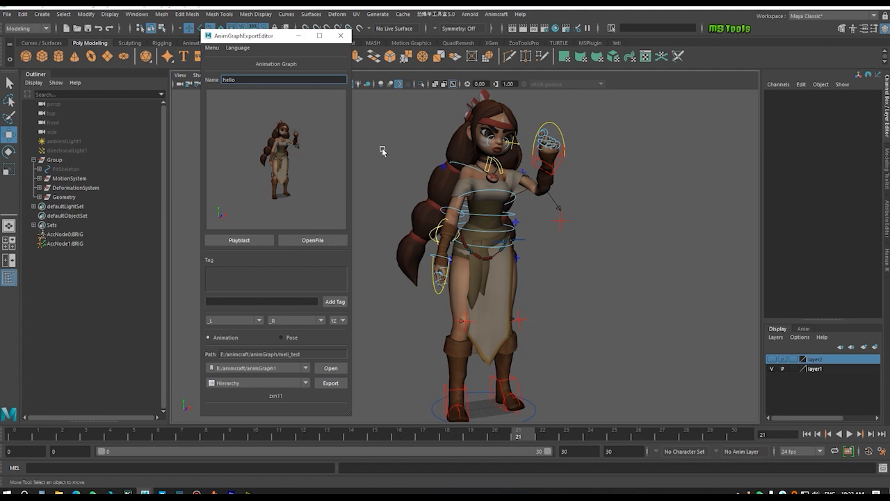
pyautogui.scroll(-3, 516, 261)
pyautogui.rightClick(268, 142)
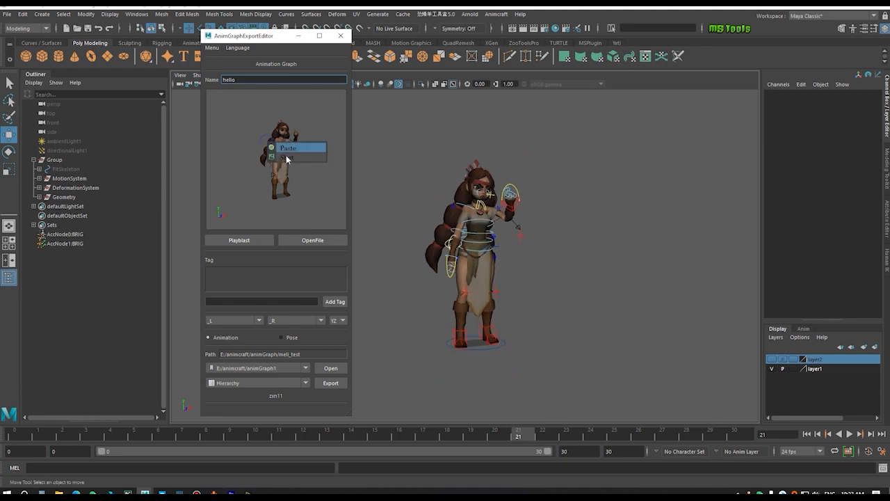
pyautogui.click(288, 157)
pyautogui.scroll(3, 473, 218)
pyautogui.scroll(-1, 473, 217)
pyautogui.rightClick(268, 132)
pyautogui.click(285, 147)
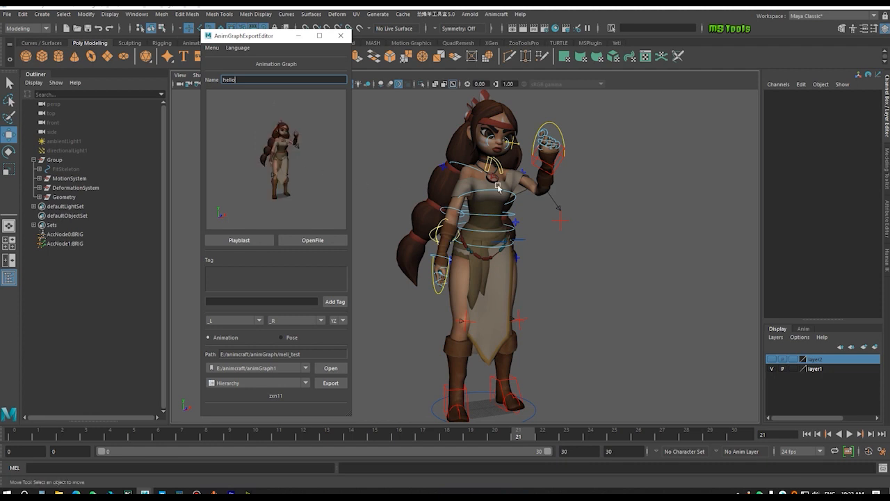
# Step: Playblast the animation as the export preview, and open the movie file browser without choosing a file
pyautogui.click(240, 241)
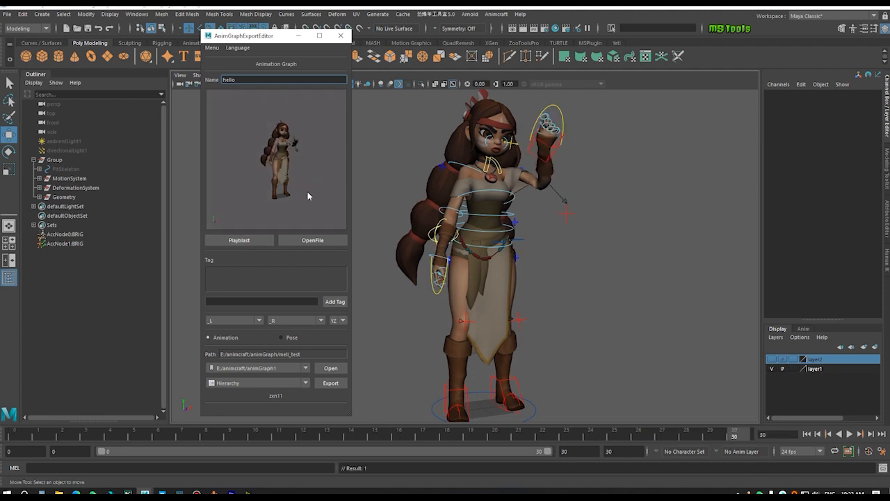
pyautogui.click(332, 242)
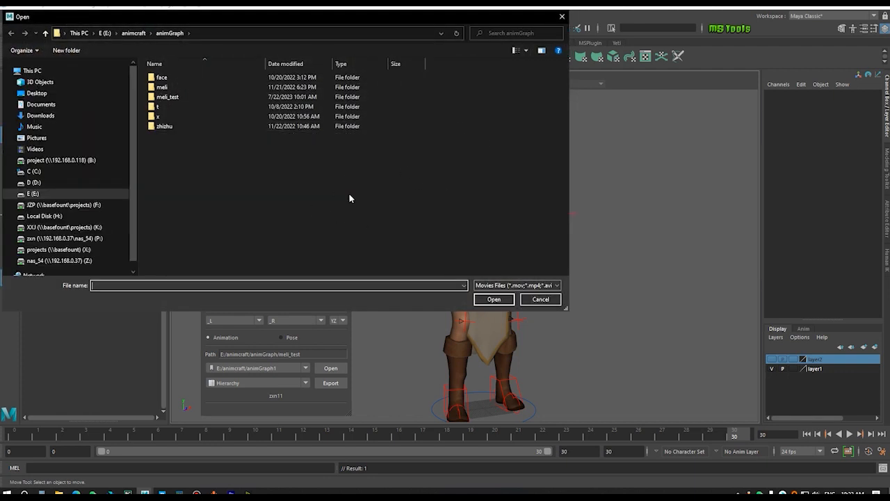
pyautogui.click(540, 299)
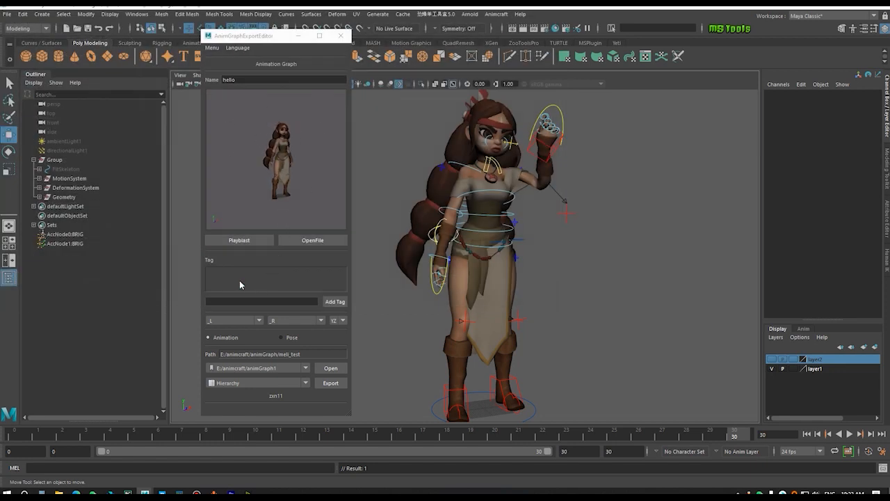
# Step: Add the tags woman and hello to the animation graph
pyautogui.click(224, 302)
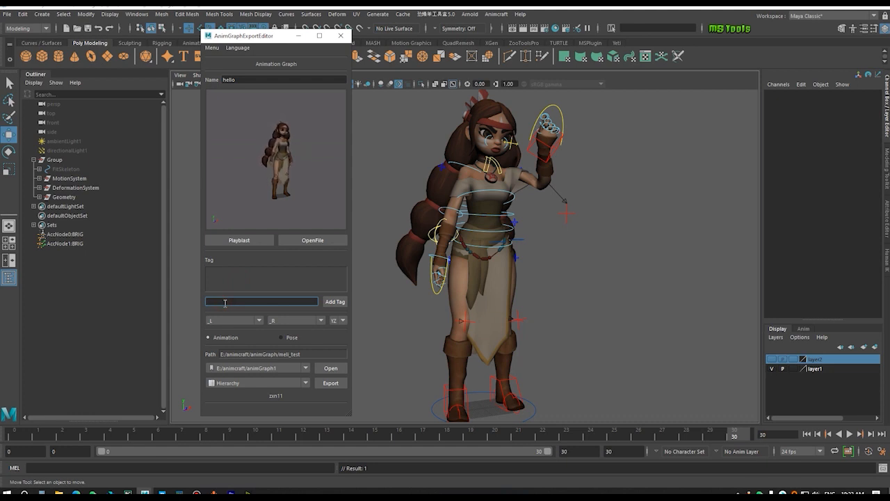
pyautogui.write('woman')
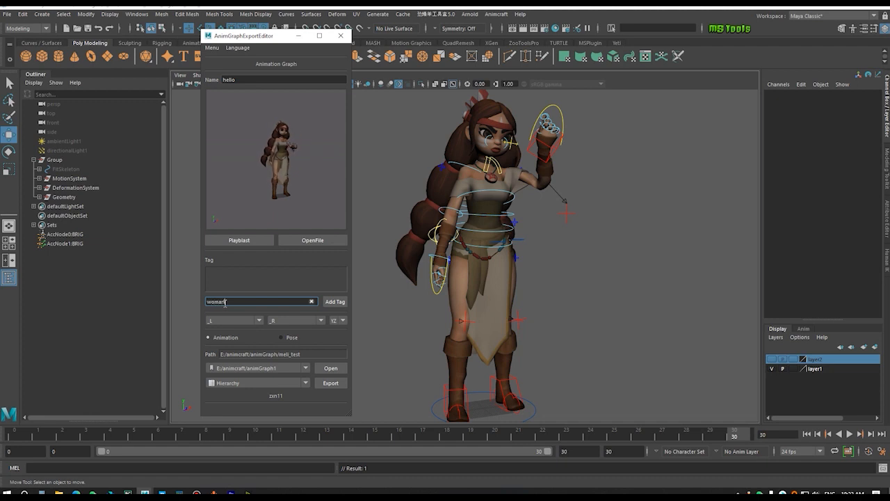
pyautogui.click(329, 301)
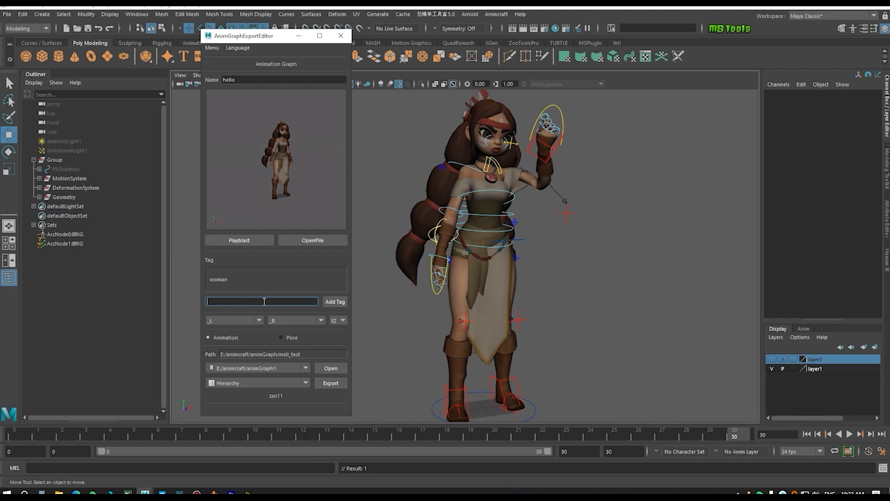
pyautogui.write('hello')
pyautogui.press('Return')
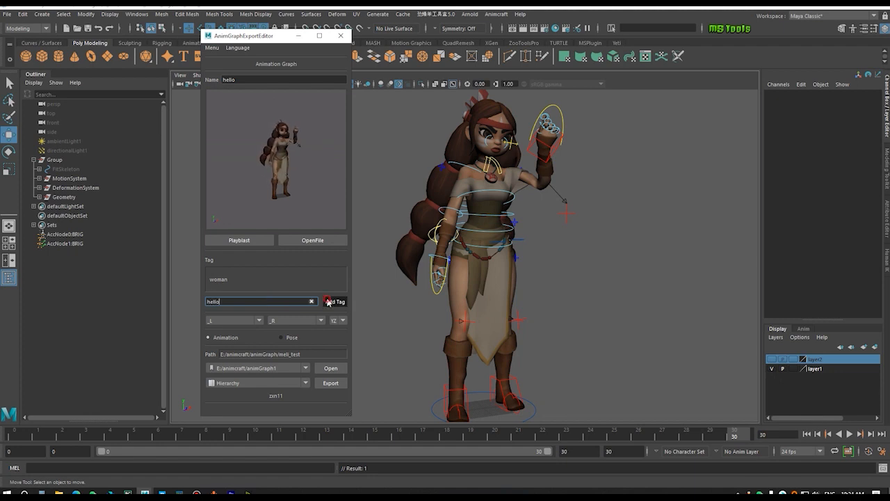
# Step: Remove the woman and hello tags from the animation graph
pyautogui.click(229, 279)
pyautogui.rightClick(280, 282)
pyautogui.rightClick(221, 281)
pyautogui.click(242, 304)
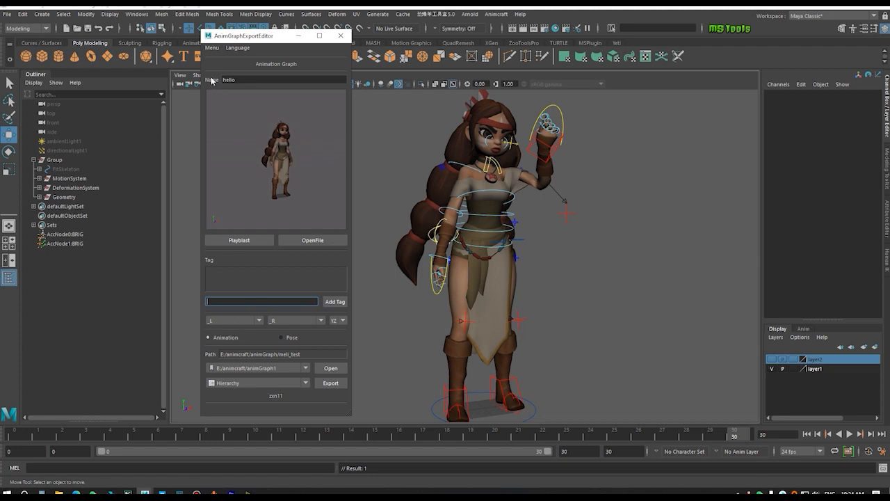
pyautogui.click(210, 51)
pyautogui.press('Escape')
pyautogui.click(234, 322)
pyautogui.click(292, 324)
pyautogui.click(244, 324)
pyautogui.click(437, 304)
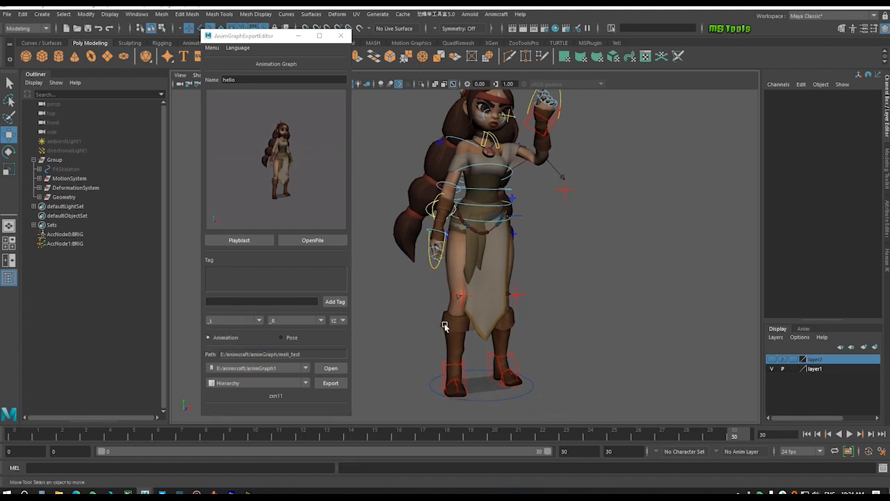
# Step: Move the timeline to frame 20 and set the export type to Pose
pyautogui.click(279, 338)
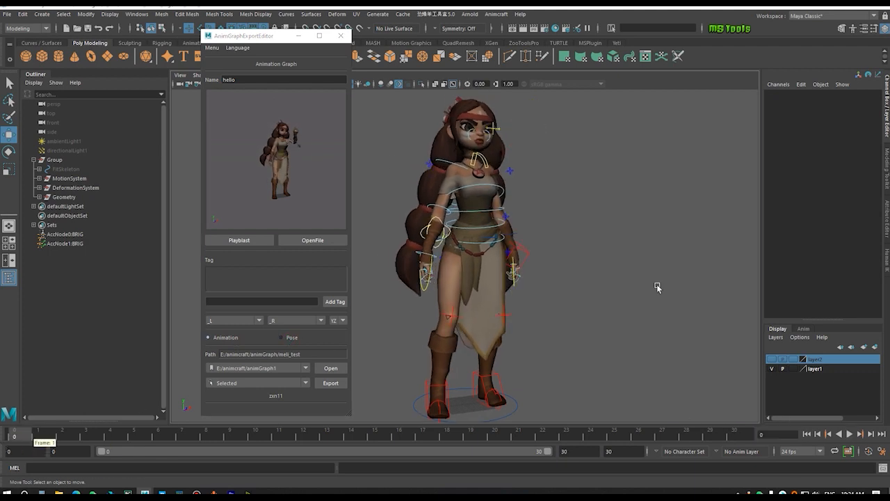
pyautogui.moveTo(416, 432); pyautogui.dragTo(495, 437)
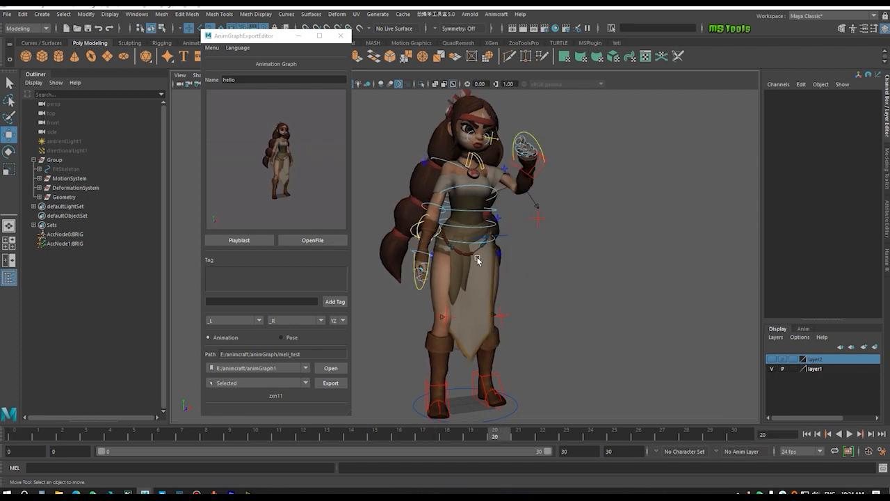
pyautogui.scroll(-3, 474, 257)
pyautogui.click(281, 338)
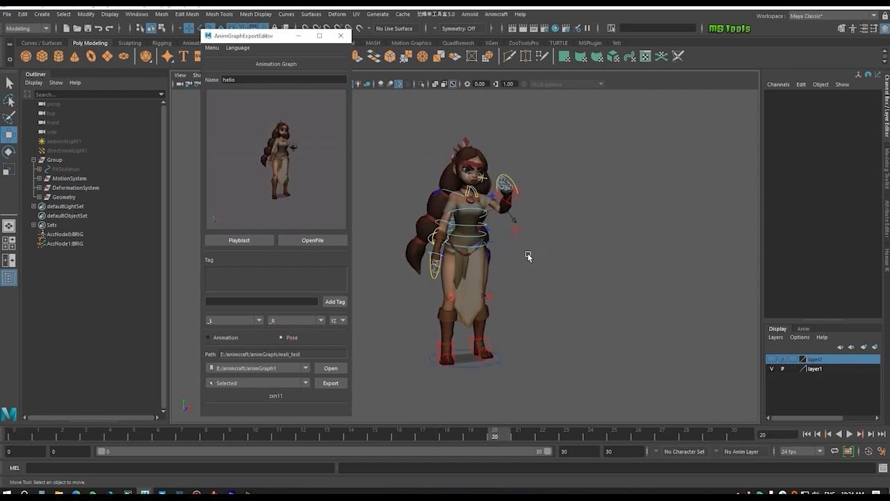
pyautogui.scroll(3, 515, 267)
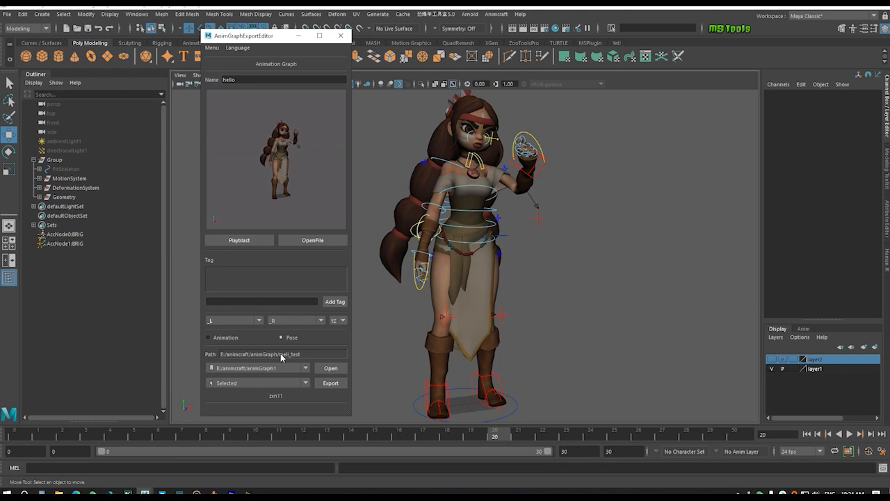
pyautogui.click(275, 369)
pyautogui.click(280, 377)
pyautogui.click(278, 368)
pyautogui.click(281, 371)
pyautogui.click(266, 371)
pyautogui.click(264, 371)
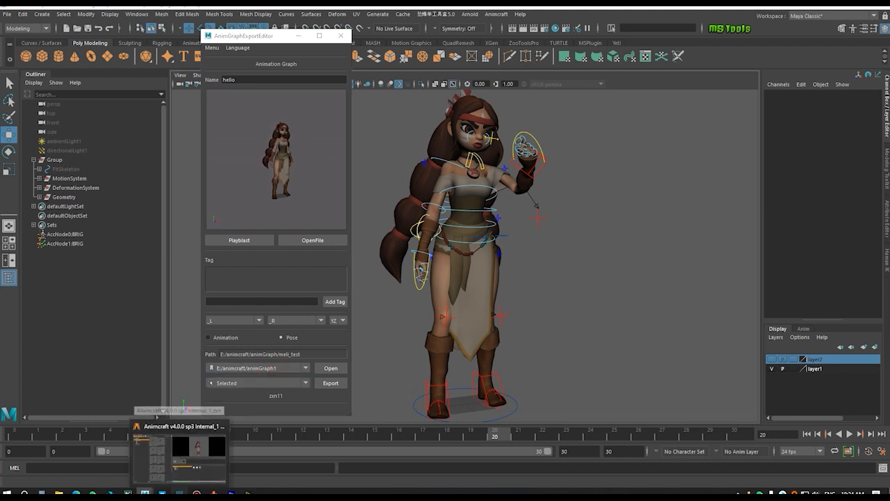
# Step: Switch to Animcraft, view the meli_test folder in the animGraph library, and return to Maya
pyautogui.click(180, 456)
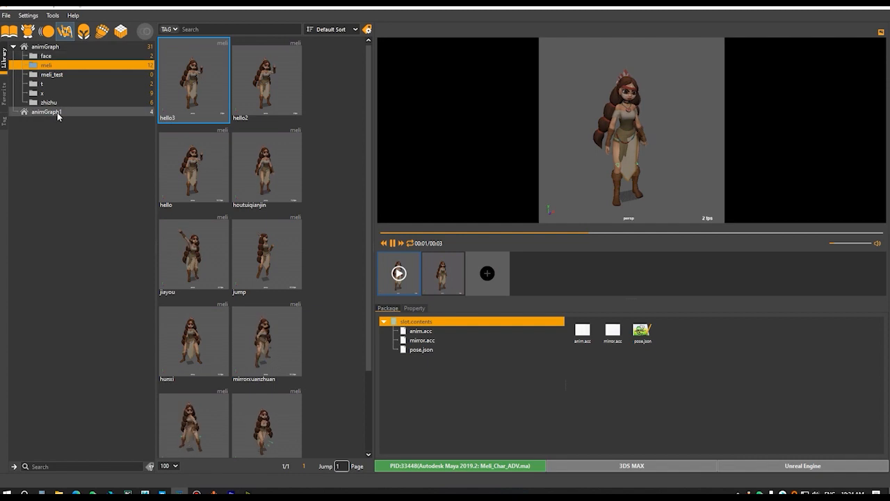
pyautogui.click(51, 75)
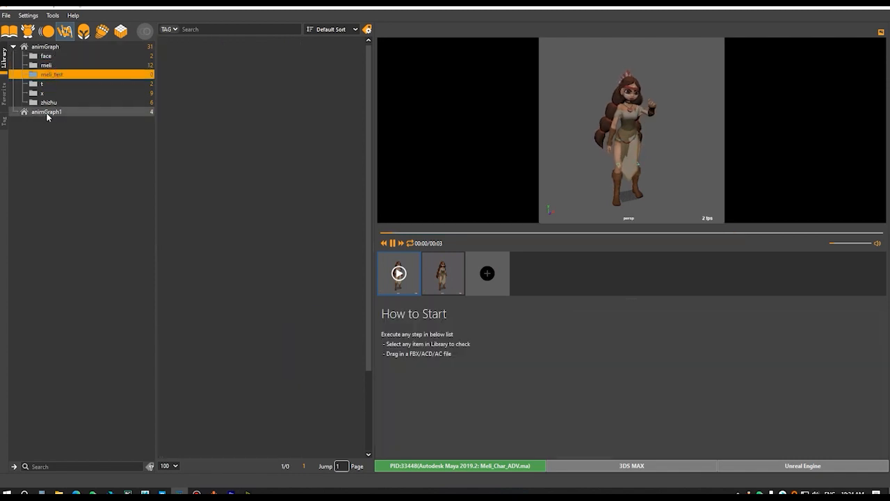
pyautogui.click(834, 7)
# Step: Set the export library path to E:/animcraft/animGraph
pyautogui.click(256, 385)
pyautogui.click(256, 371)
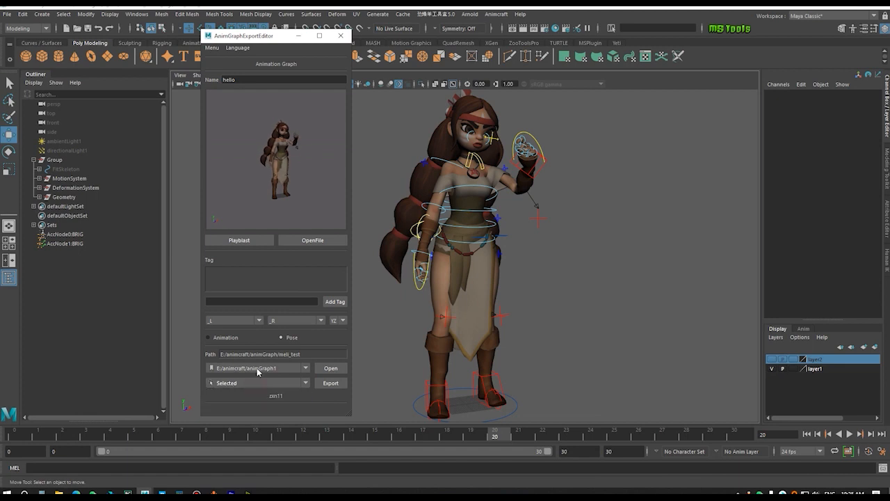
pyautogui.click(259, 383)
pyautogui.click(271, 370)
pyautogui.click(276, 384)
pyautogui.click(276, 369)
pyautogui.click(276, 385)
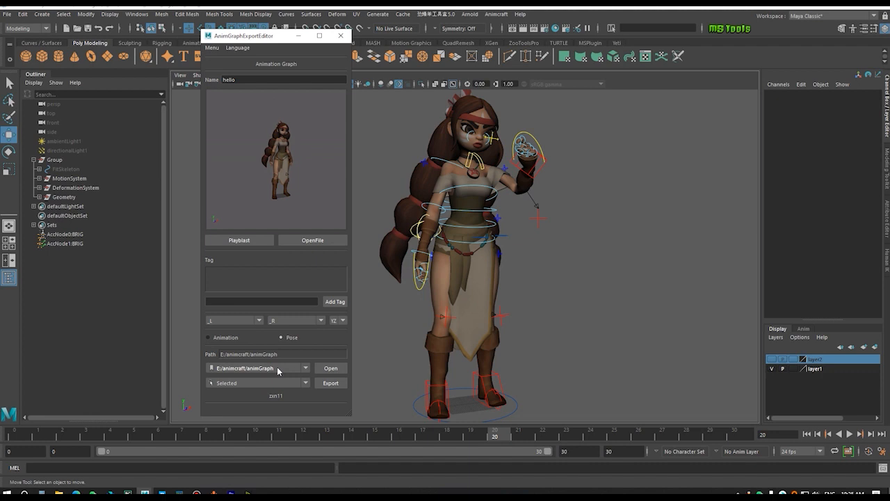
# Step: Choose the meli_test folder inside animGraph as the export destination
pyautogui.click(331, 368)
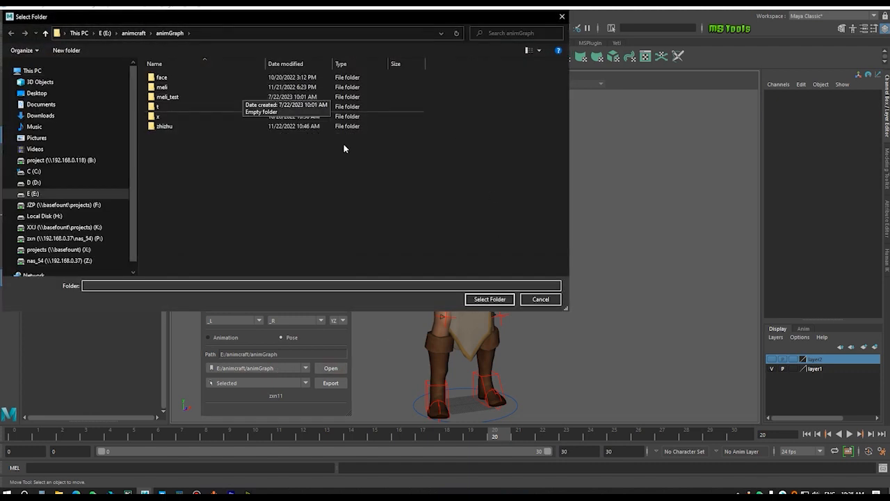
pyautogui.click(201, 100)
pyautogui.doubleClick(203, 101)
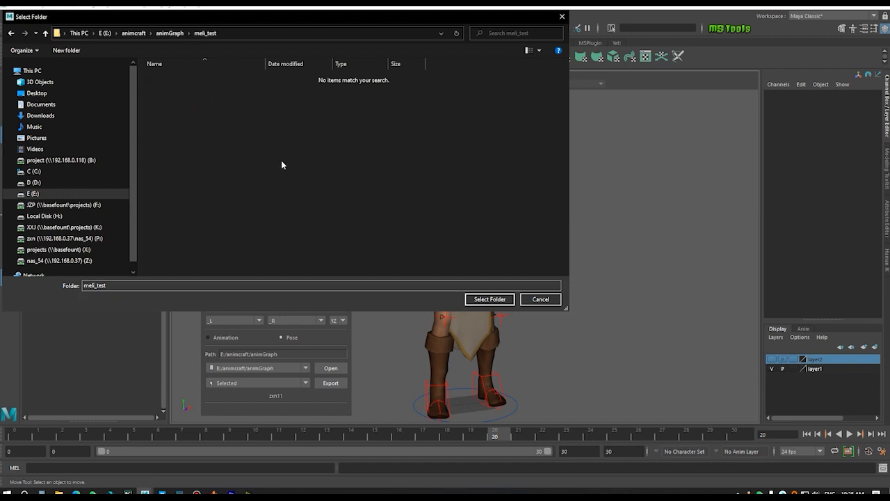
pyautogui.click(489, 299)
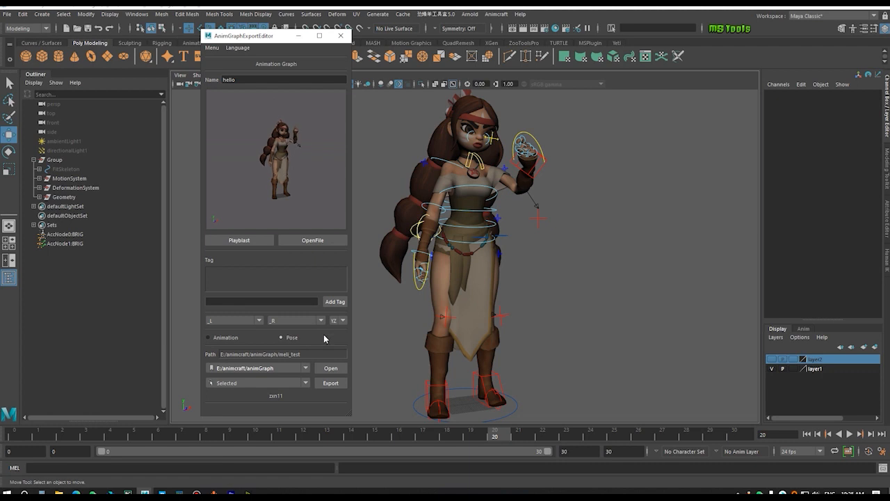
# Step: Set the export type to Animation with the Hierarchy scope, and select the MotionSystem group in the scene
pyautogui.click(243, 383)
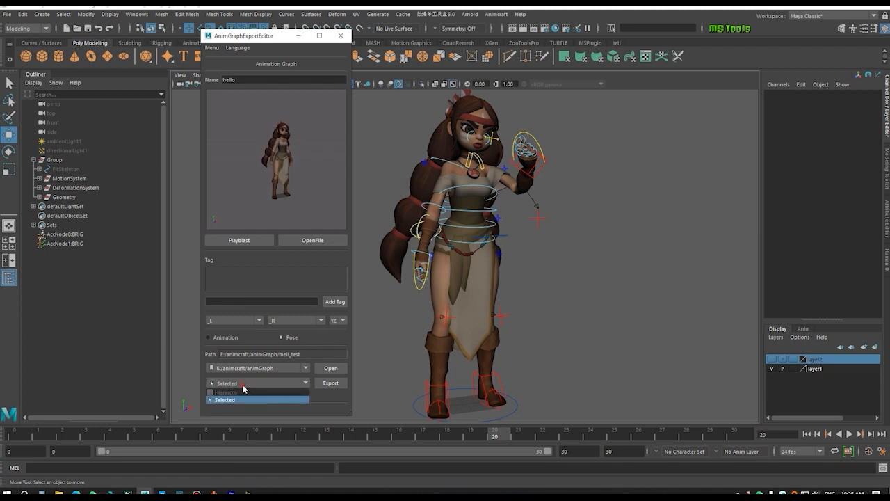
pyautogui.click(234, 399)
pyautogui.click(208, 337)
pyautogui.click(235, 383)
pyautogui.click(236, 392)
pyautogui.click(234, 384)
pyautogui.click(236, 399)
pyautogui.click(238, 381)
pyautogui.click(236, 392)
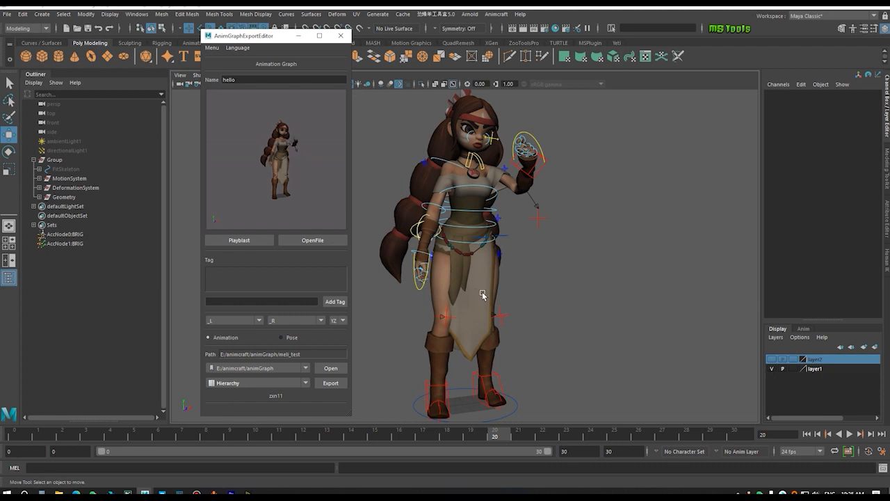
pyautogui.scroll(-3, 482, 291)
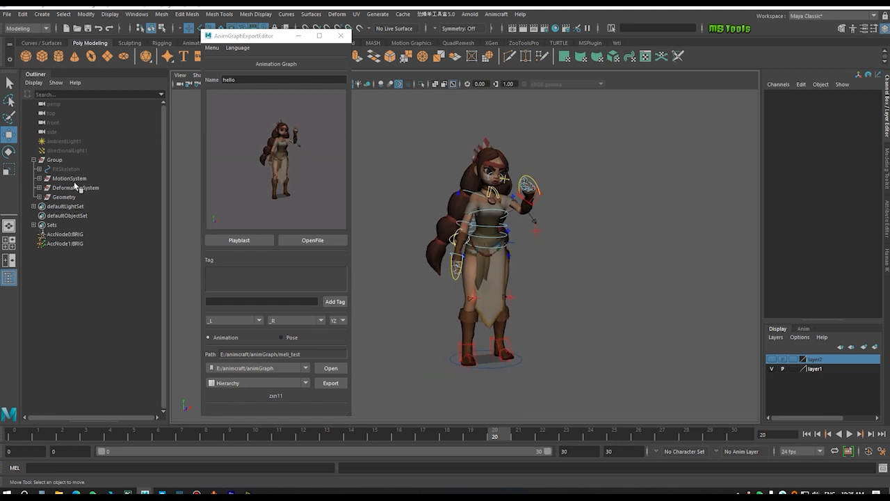
pyautogui.click(70, 179)
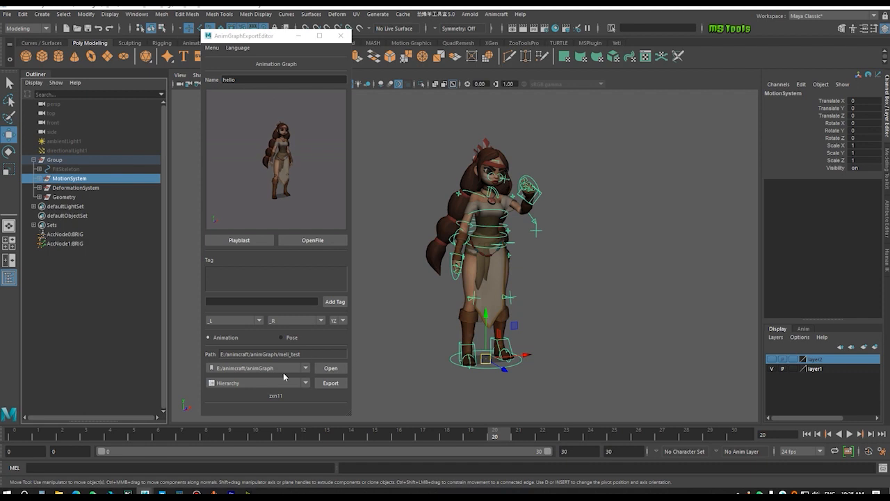
# Step: Replace the MotionSystem selection with all of the character's rig controls in the viewport
pyautogui.click(243, 383)
pyautogui.click(233, 397)
pyautogui.click(612, 237)
pyautogui.moveTo(395, 109); pyautogui.dragTo(621, 393)
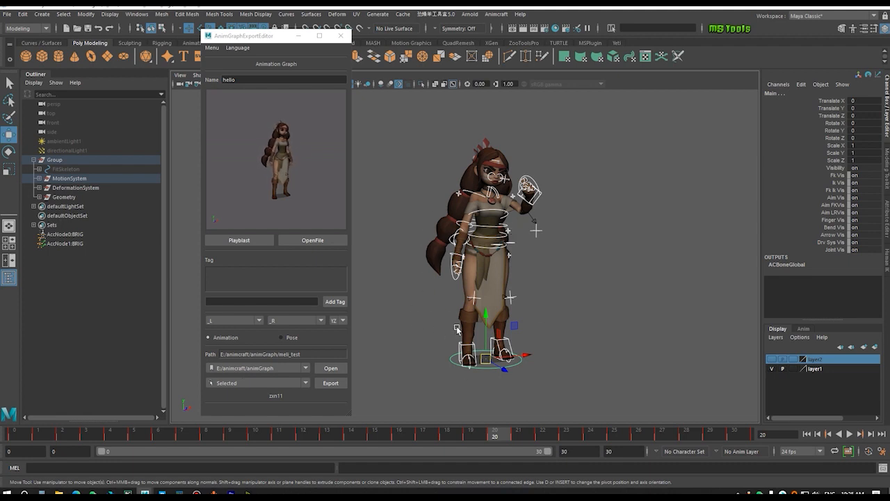
# Step: Try the Pose type, return to Animation with the Selected scope, and deselect the rig controls
pyautogui.click(281, 337)
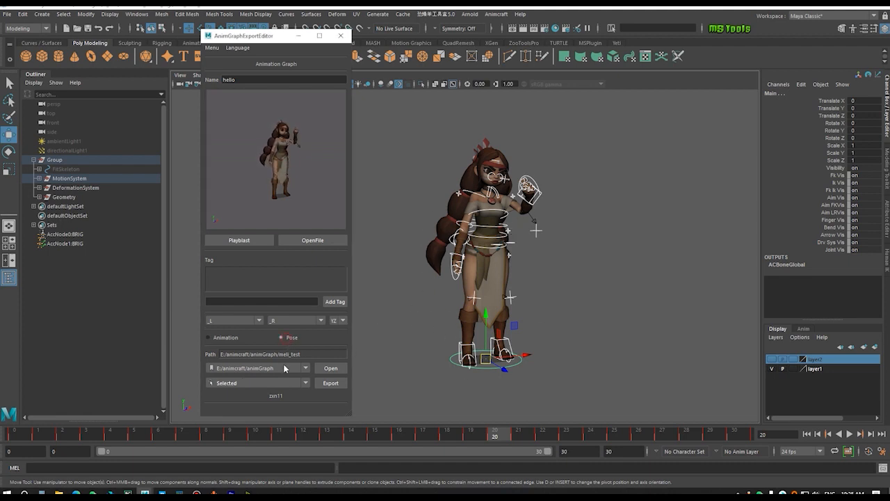
pyautogui.click(254, 383)
pyautogui.click(243, 402)
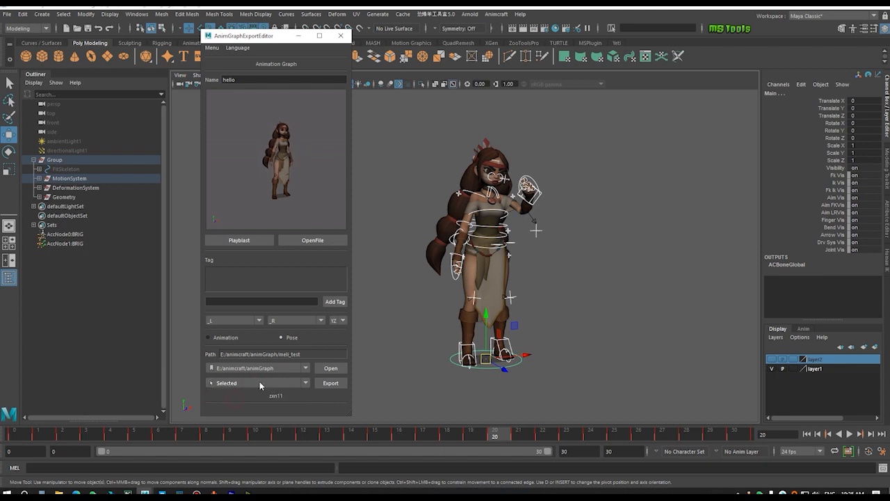
pyautogui.click(577, 271)
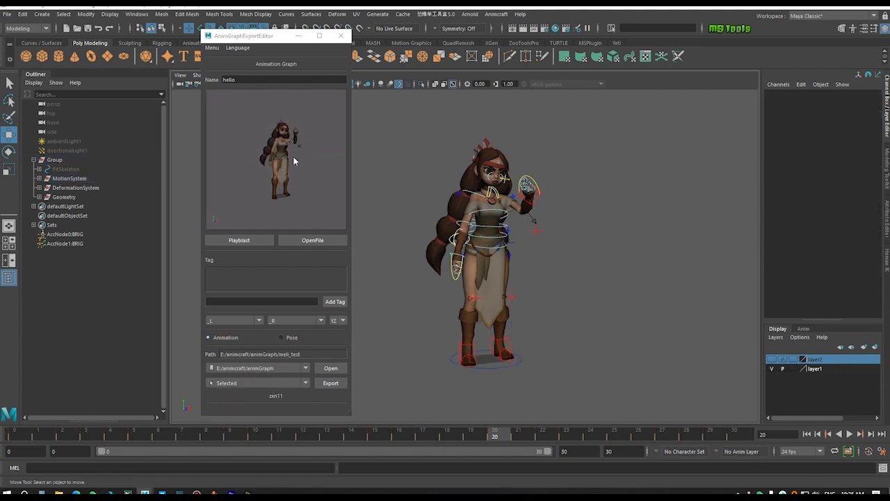
pyautogui.click(271, 47)
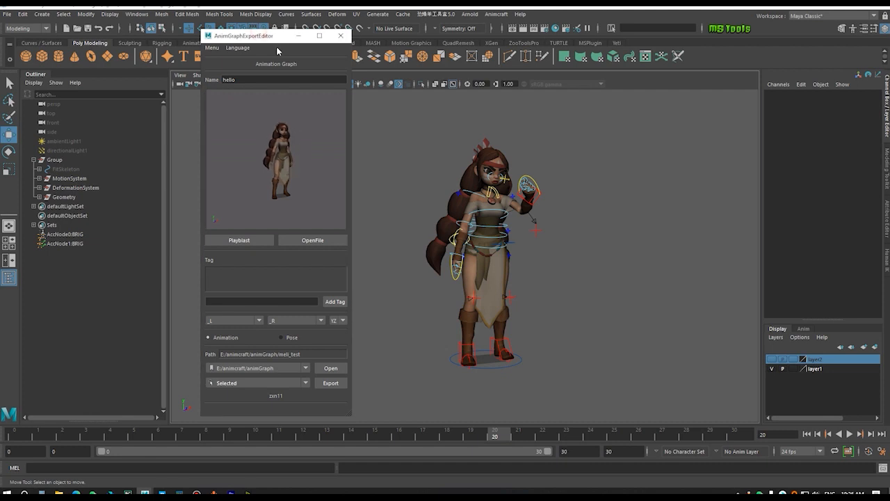